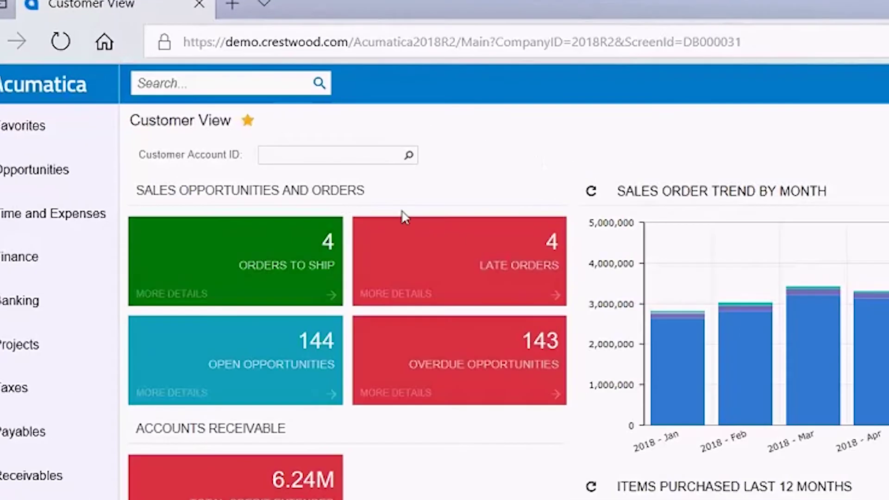
Step: Open the DB Orders To Ship inquiry from the Orders to Ship tile's details
click(241, 253)
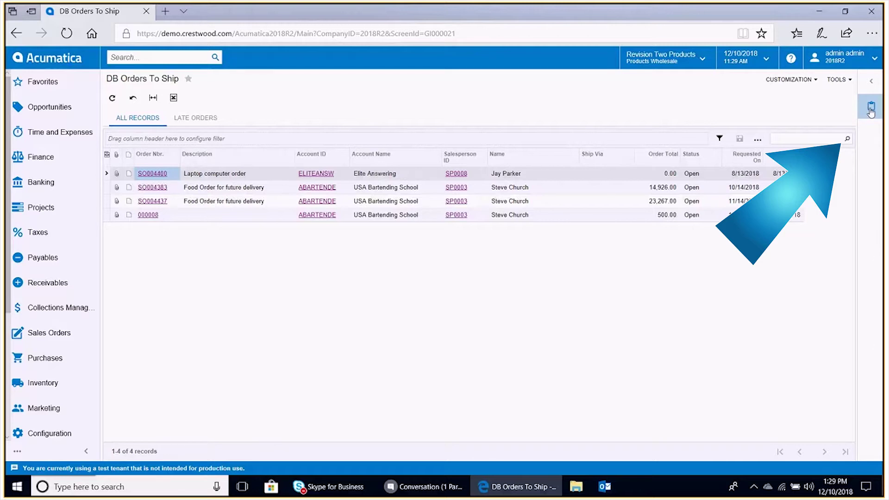
click(871, 109)
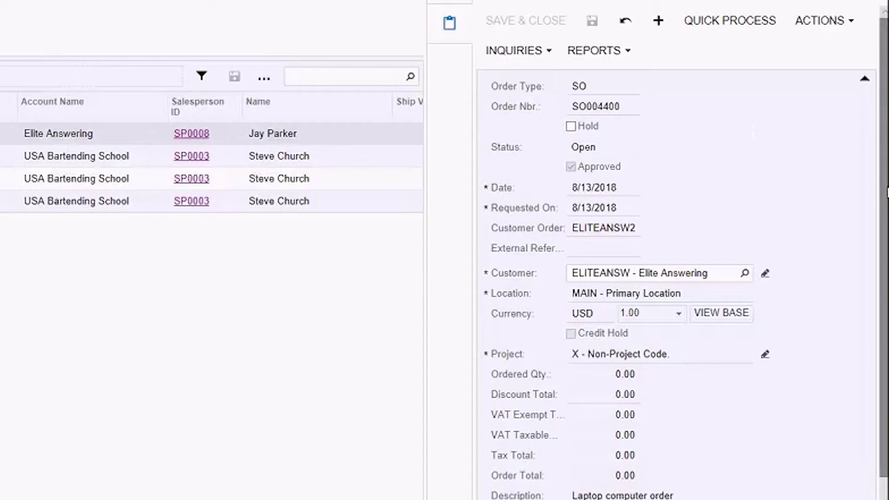
scroll(885, 157, down, 3)
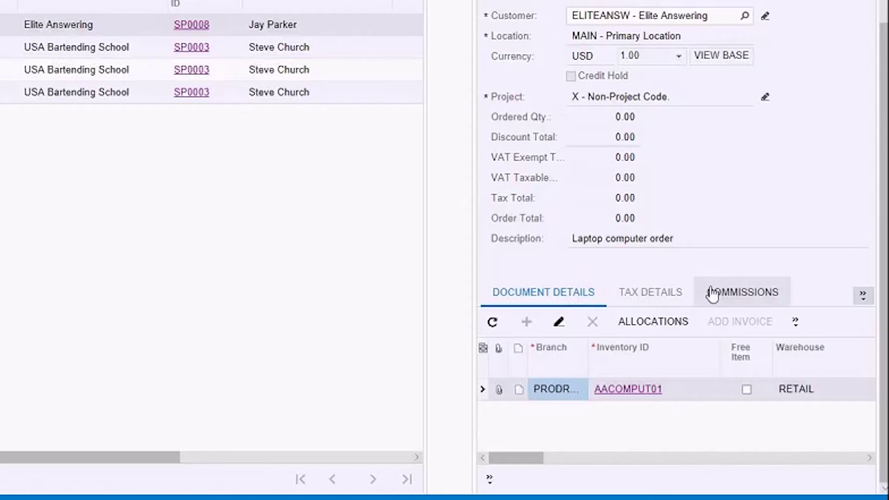
click(863, 296)
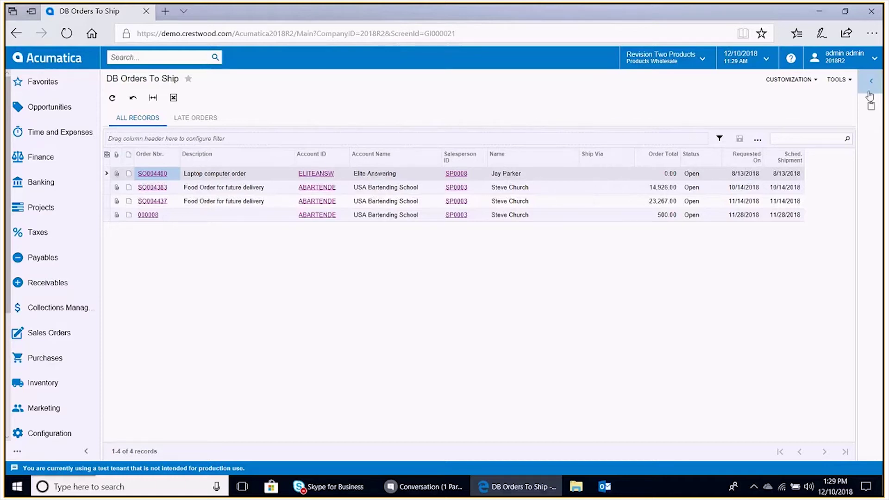
Step: Reopen the SO004400 Sales Orders side panel and bring up the CUSTOMIZATION menu
click(871, 106)
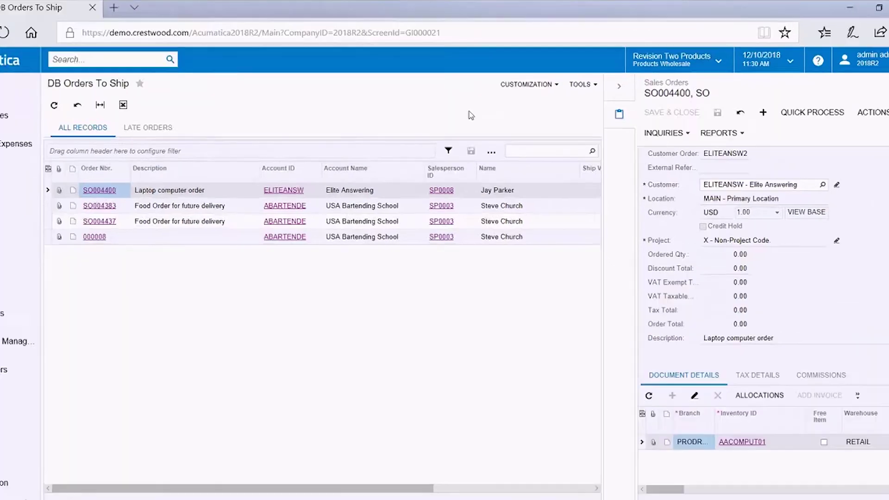
click(538, 82)
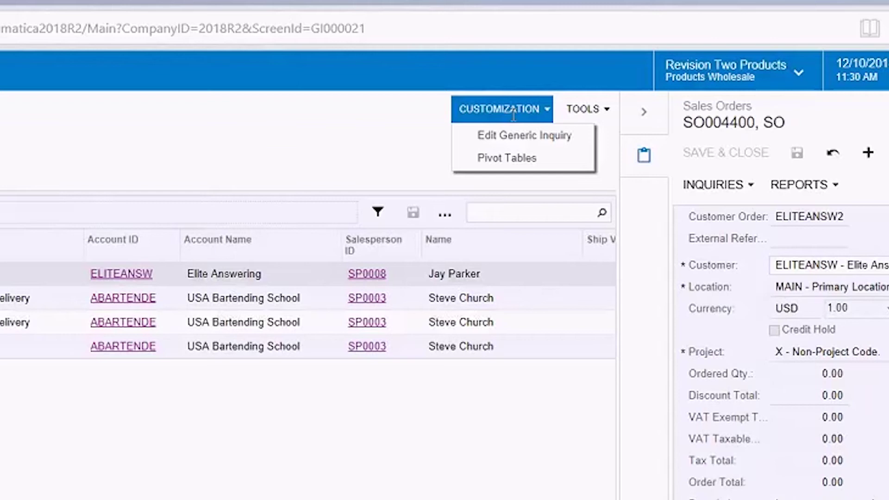
Step: Edit the generic inquiry and add Finance > Accounts Receivable > Customers (AR303000) as a navigation screen
click(513, 138)
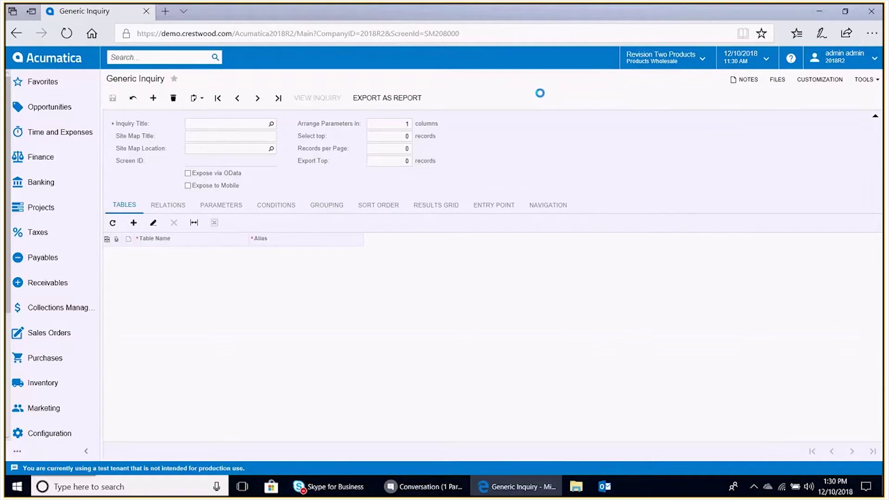
click(549, 207)
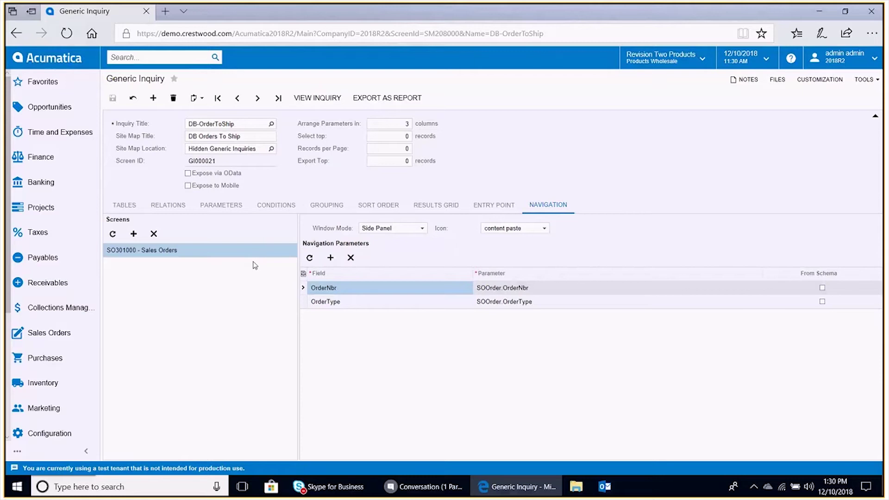
click(133, 234)
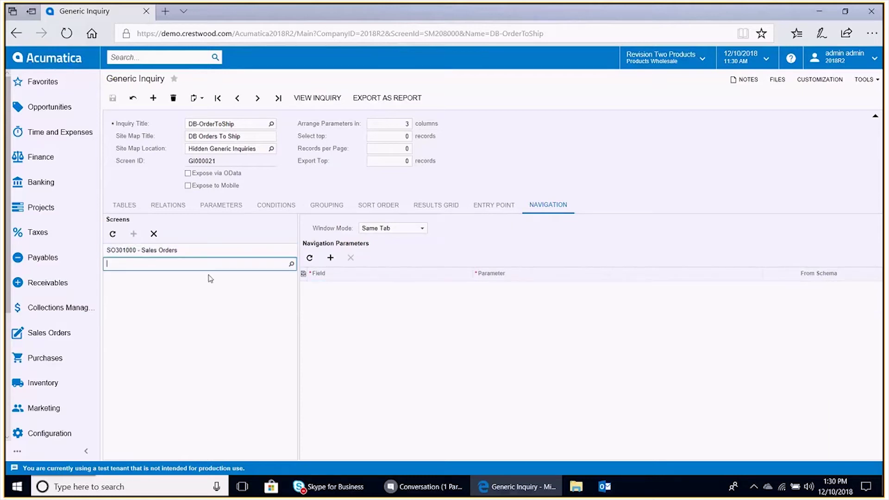
click(205, 270)
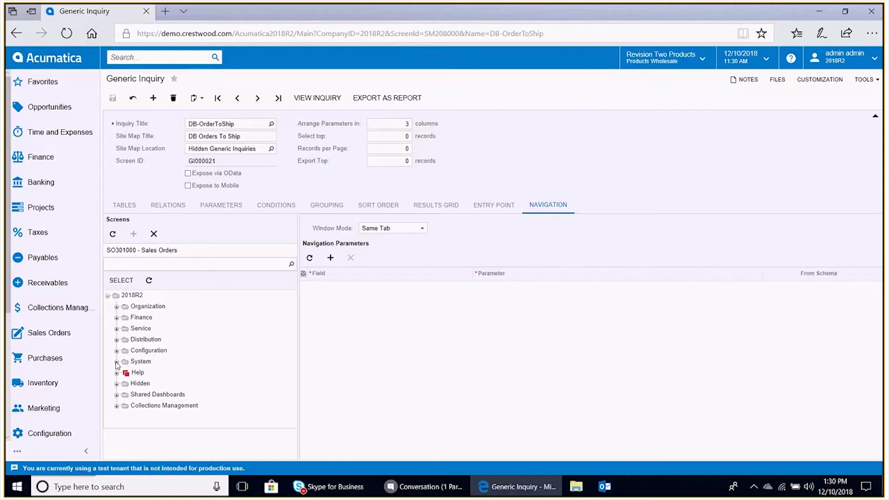
click(117, 318)
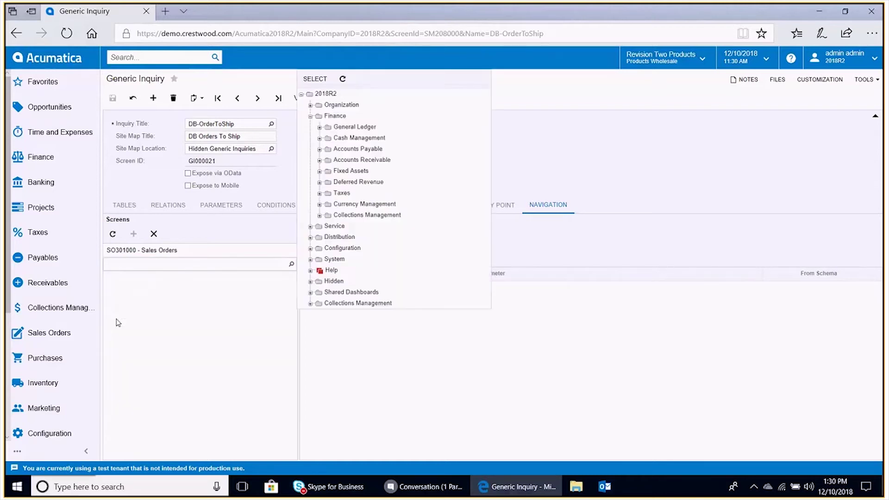
click(319, 160)
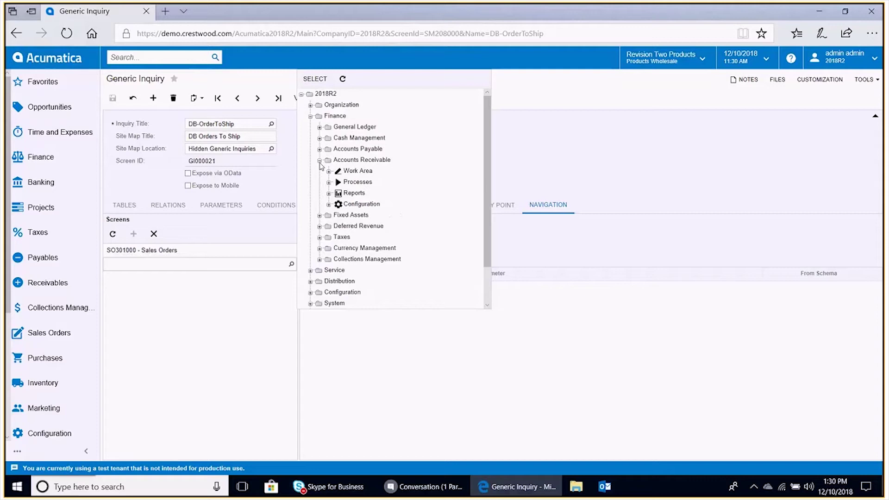
click(329, 171)
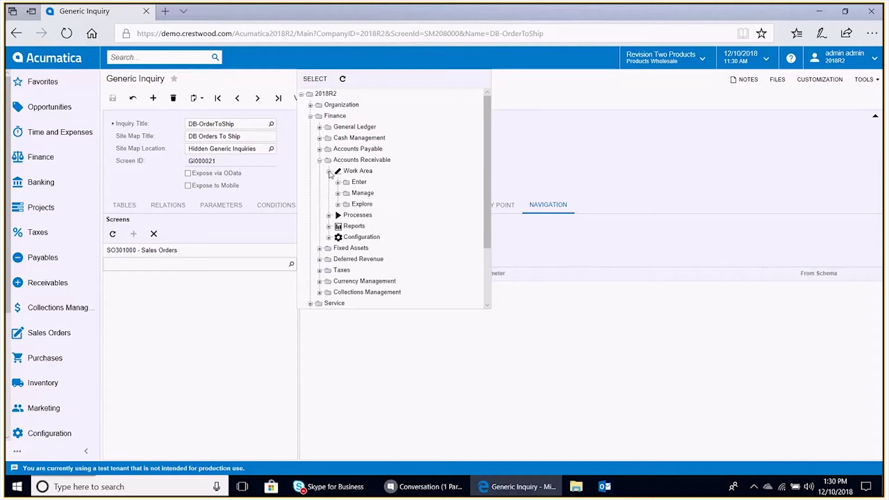
click(338, 194)
click(366, 204)
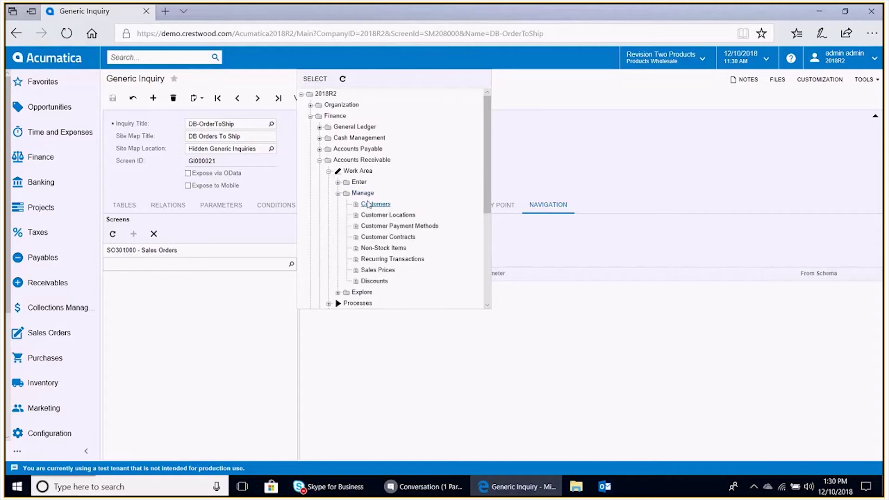
click(315, 80)
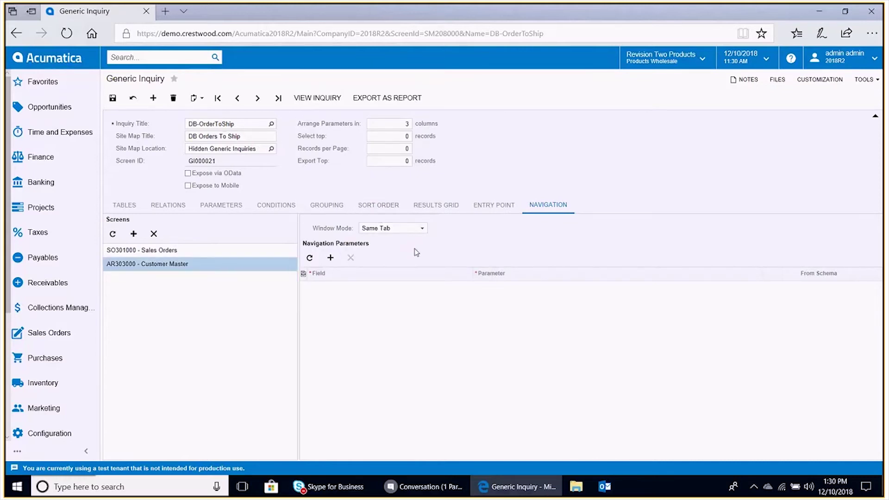
Step: Set Customer Master's window mode to Side Panel with the arrow back icon
click(423, 231)
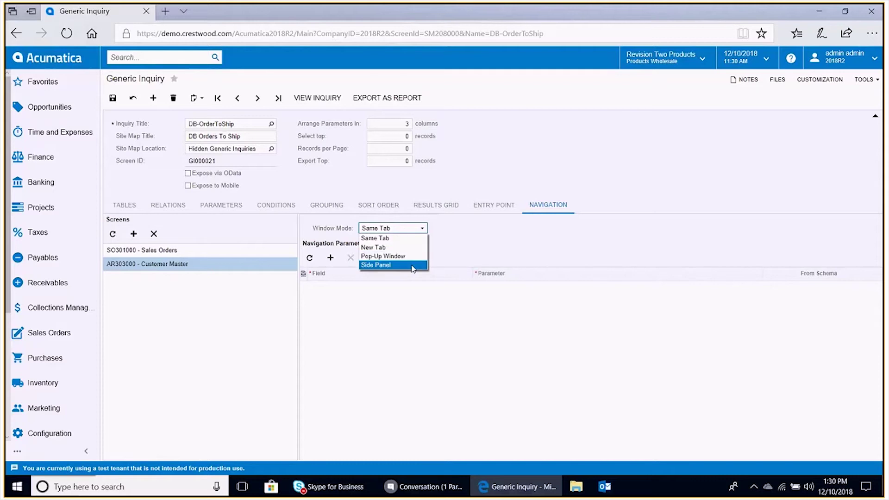
click(376, 265)
click(545, 229)
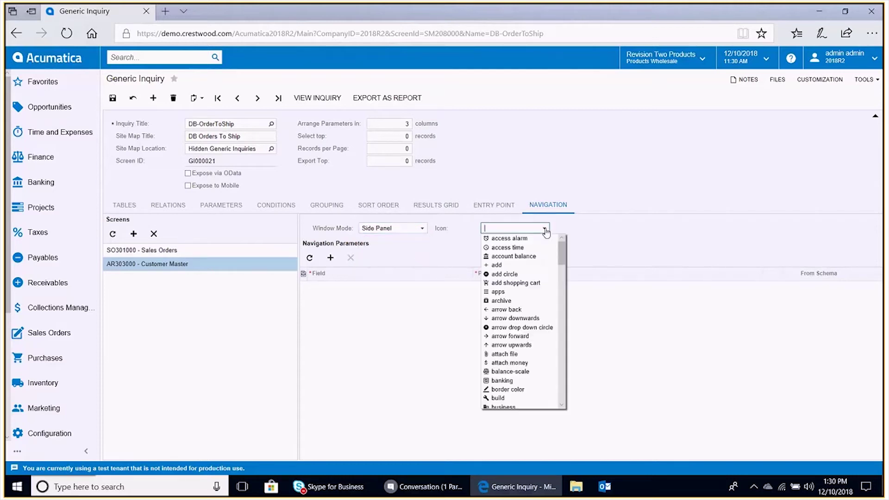
click(533, 311)
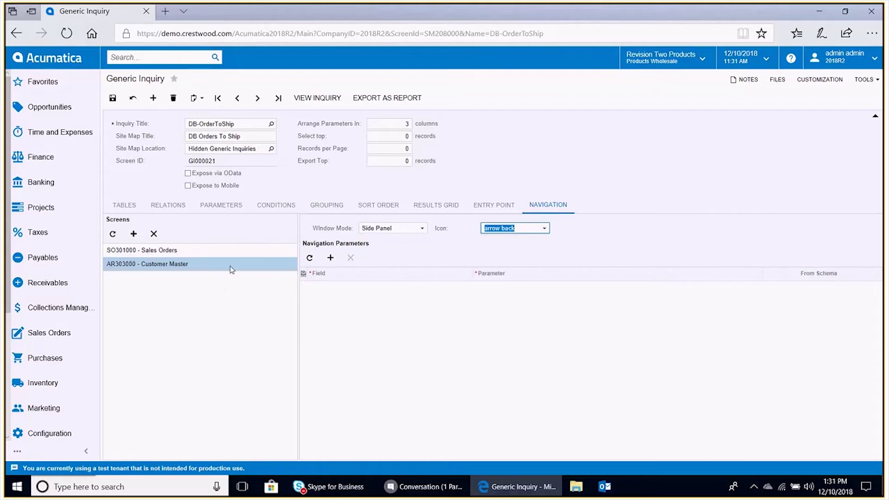
Step: Add a navigation parameter mapping field AcctCD to BAccount.AcctCD
click(331, 259)
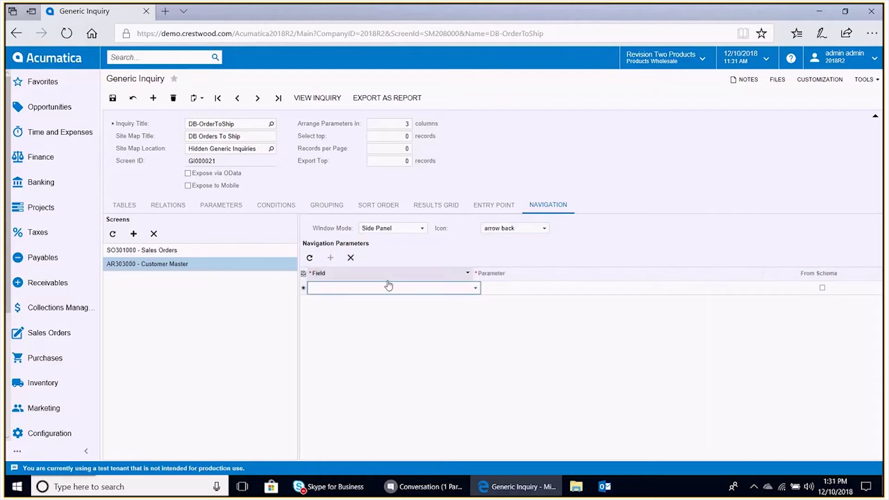
click(475, 290)
click(468, 300)
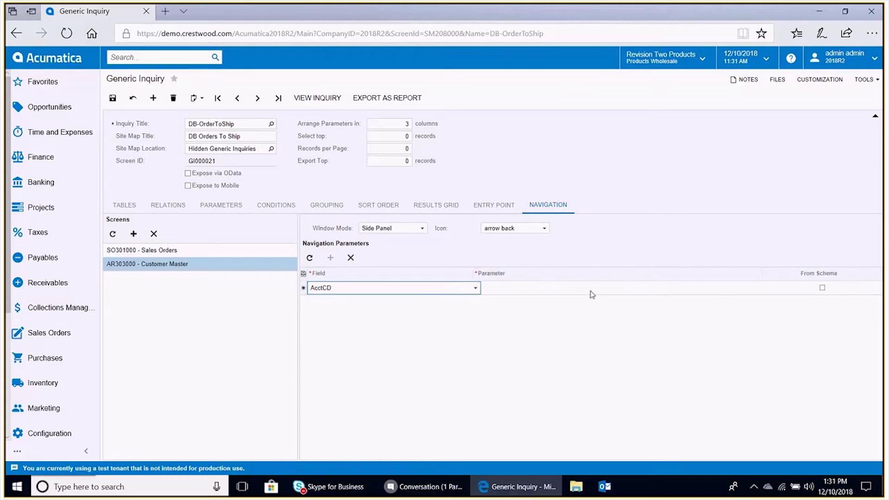
click(690, 288)
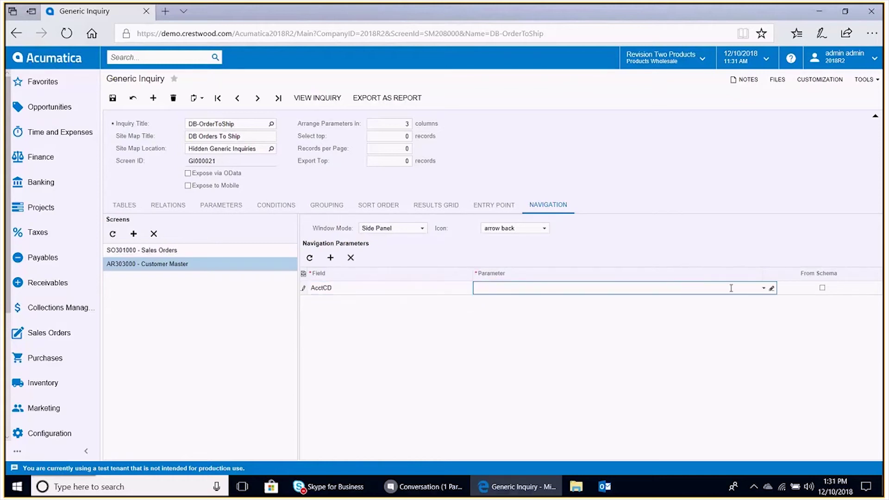
click(763, 289)
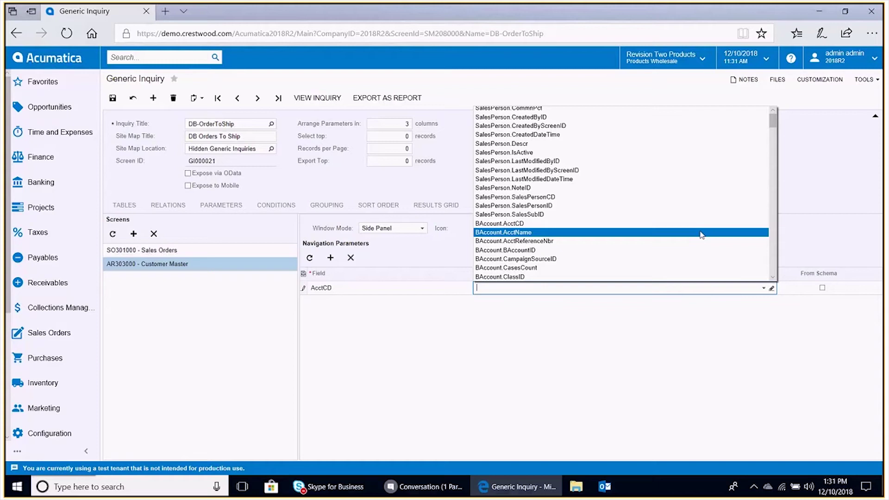
click(671, 224)
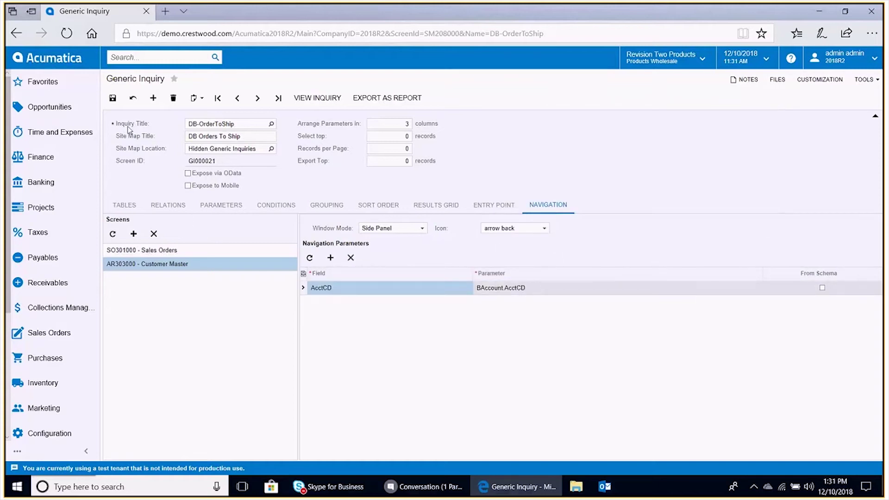
Step: Save, then add a third screen row and pick DB Cases from Hidden > Hidden Generic Inquiries
click(113, 98)
click(133, 234)
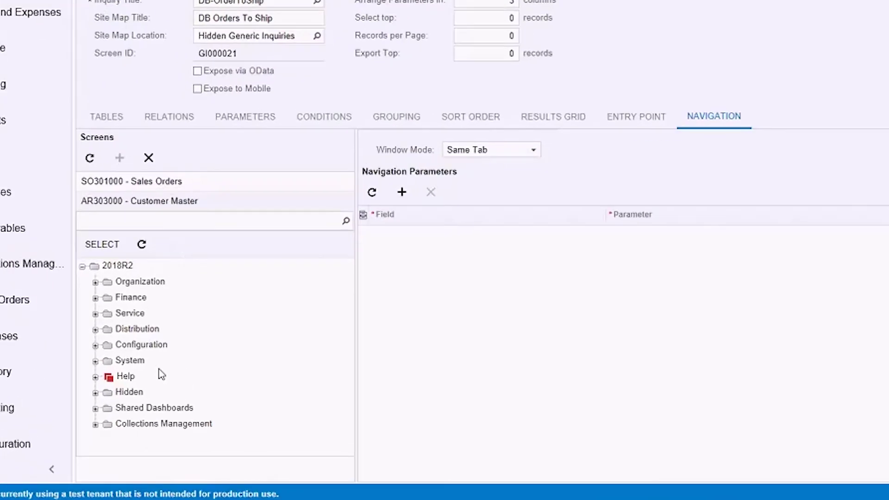
click(95, 393)
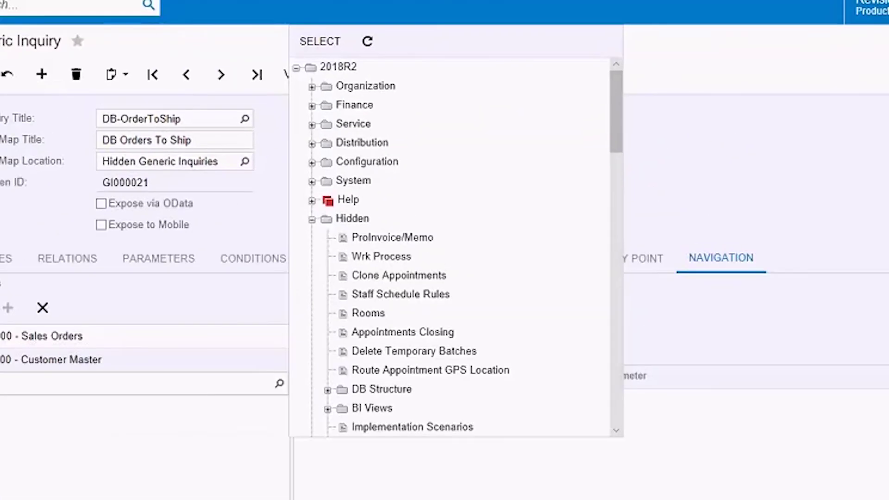
scroll(622, 376, down, 1)
scroll(622, 376, down, 5)
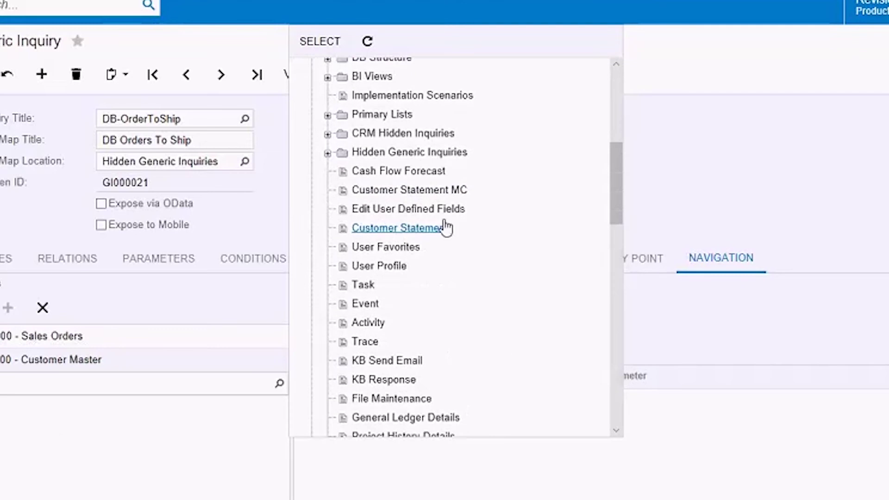
click(328, 154)
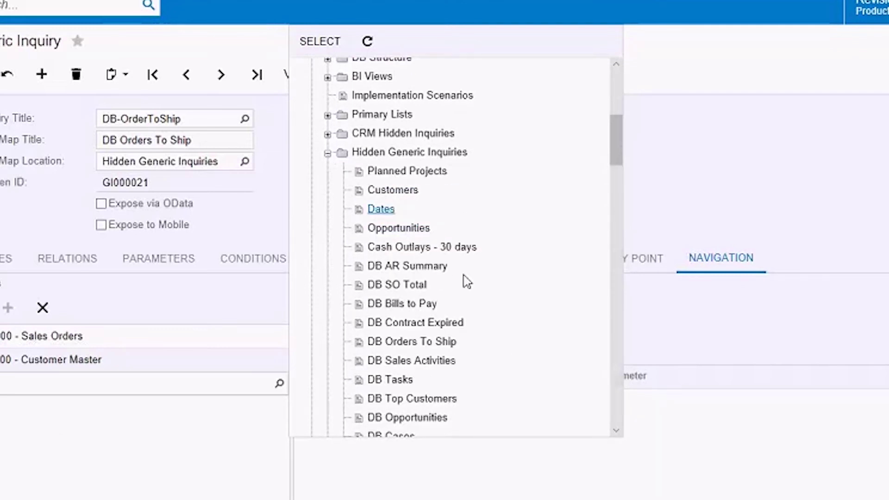
scroll(620, 432, down, 1)
scroll(622, 436, down, 1)
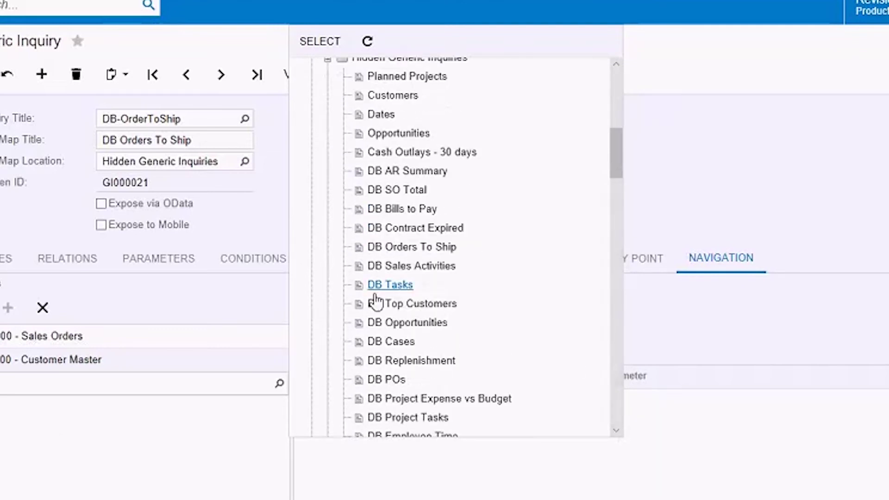
click(358, 254)
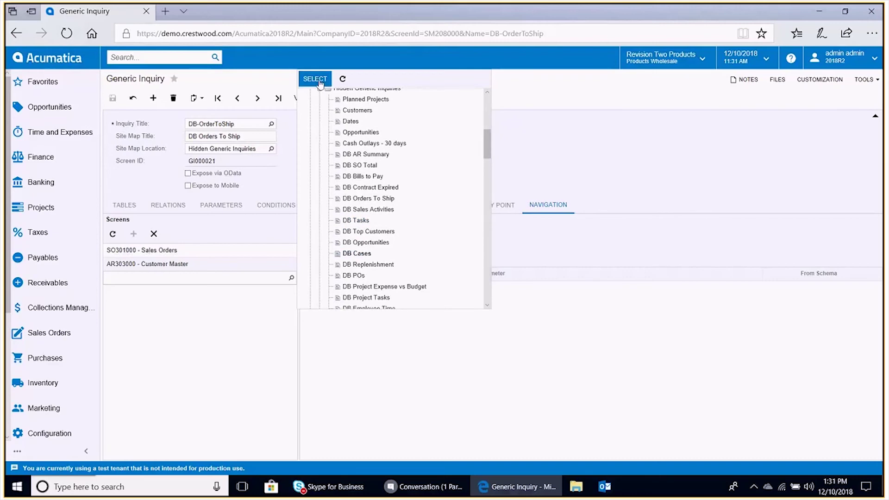
Step: Confirm DB Cases and set it to open as a Side Panel with the attach file icon
click(315, 79)
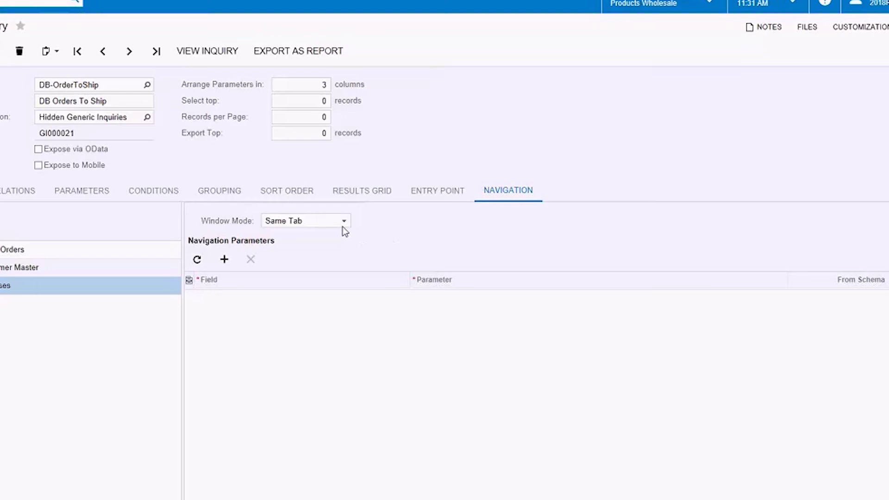
click(324, 221)
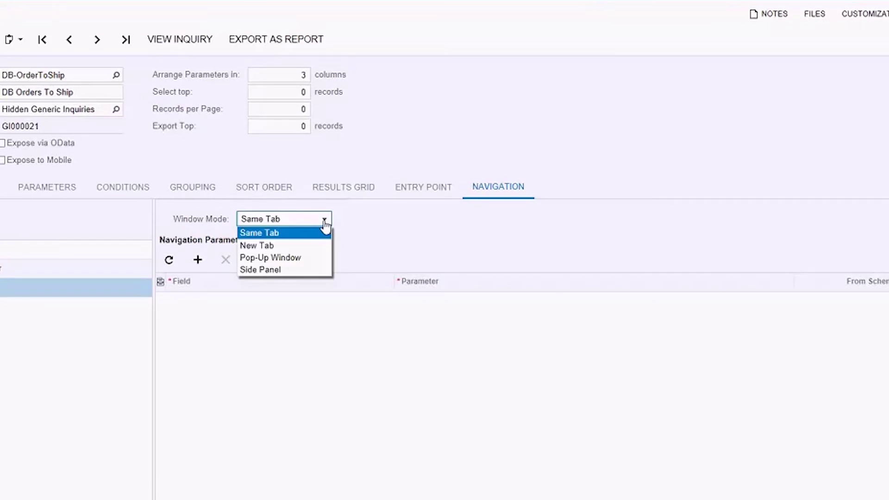
click(306, 269)
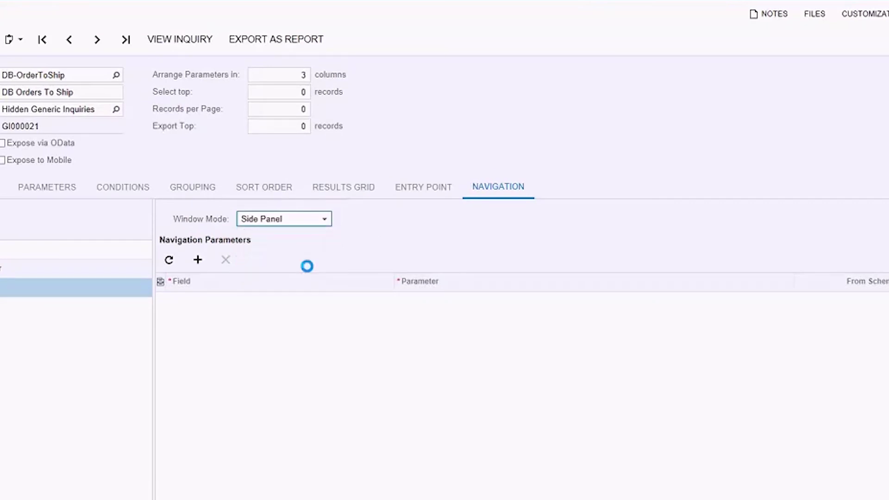
click(493, 221)
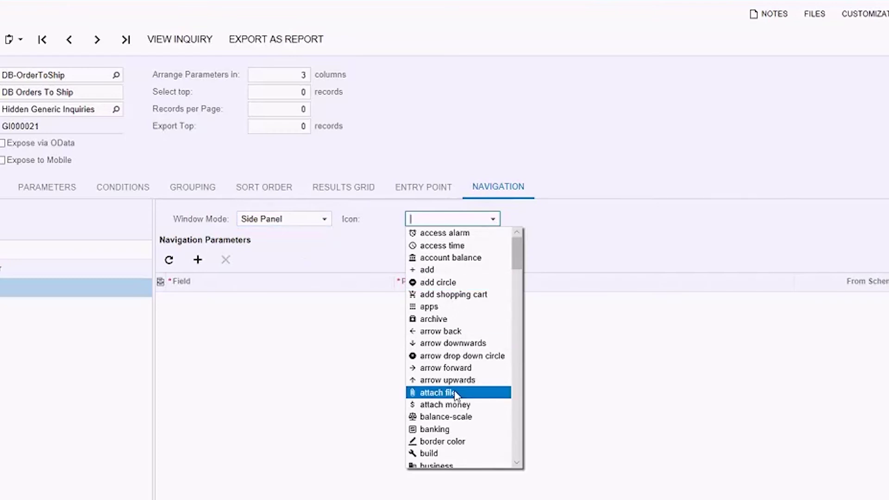
click(414, 393)
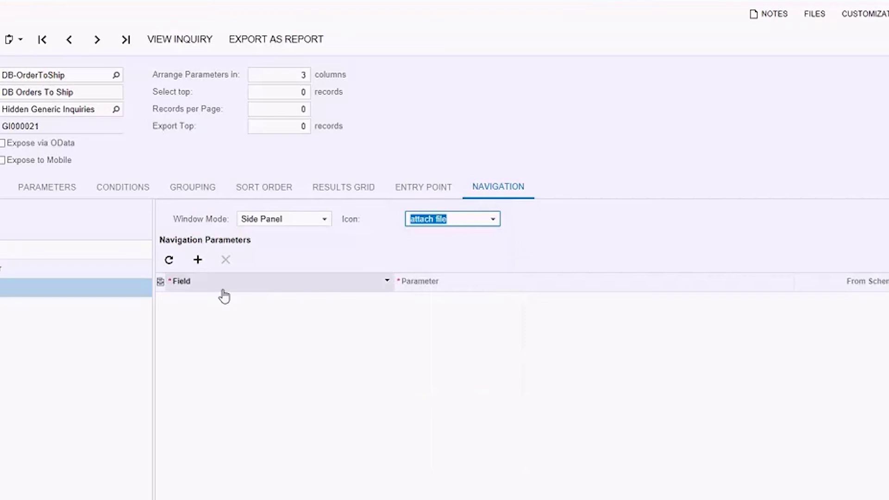
Step: Add a parameter mapping BAccount_acctCD to BAccount.AcctCD and save the inquiry
click(198, 262)
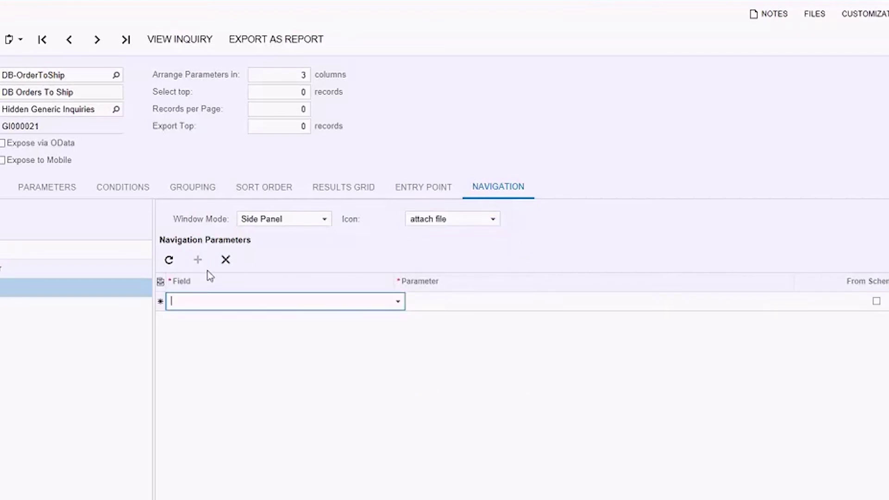
click(398, 305)
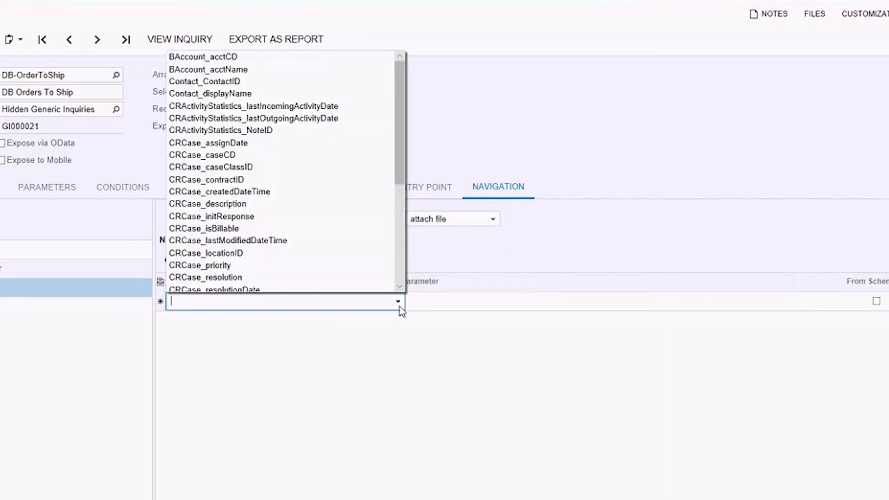
click(308, 57)
click(798, 304)
click(797, 304)
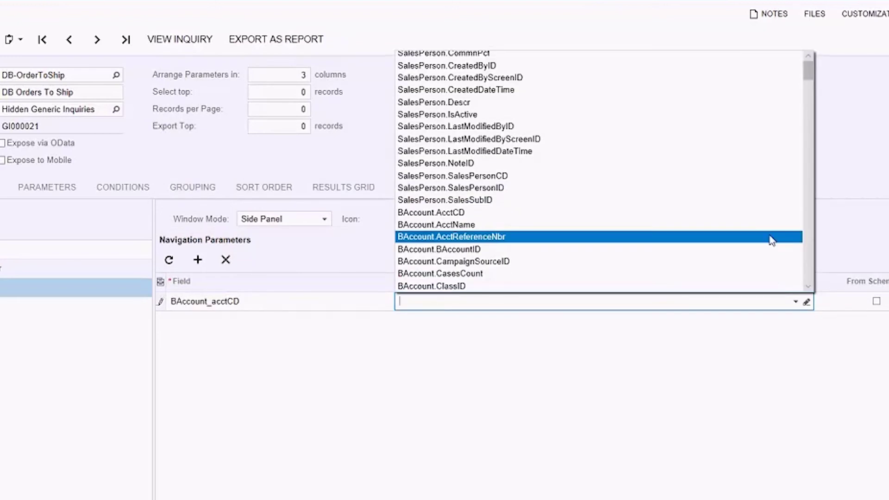
click(774, 215)
click(336, 302)
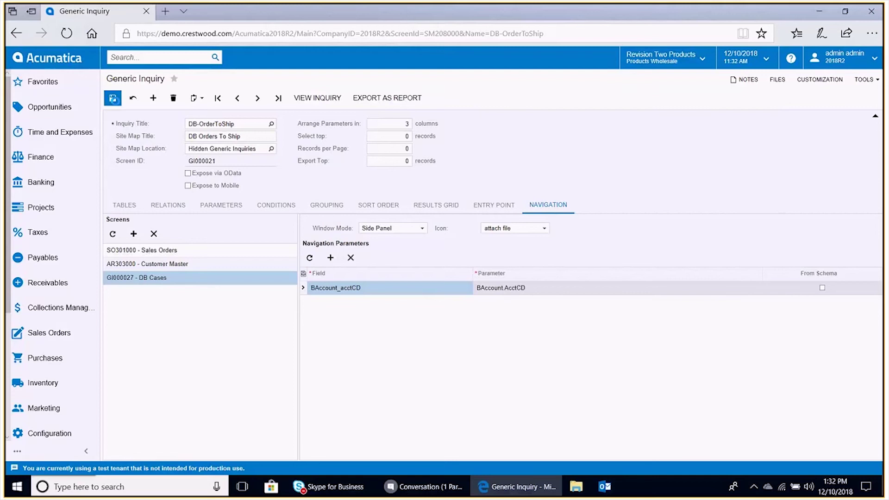
click(113, 98)
Step: View the inquiry results and show ELITEANSW's Customer Master record in the side panel
click(323, 108)
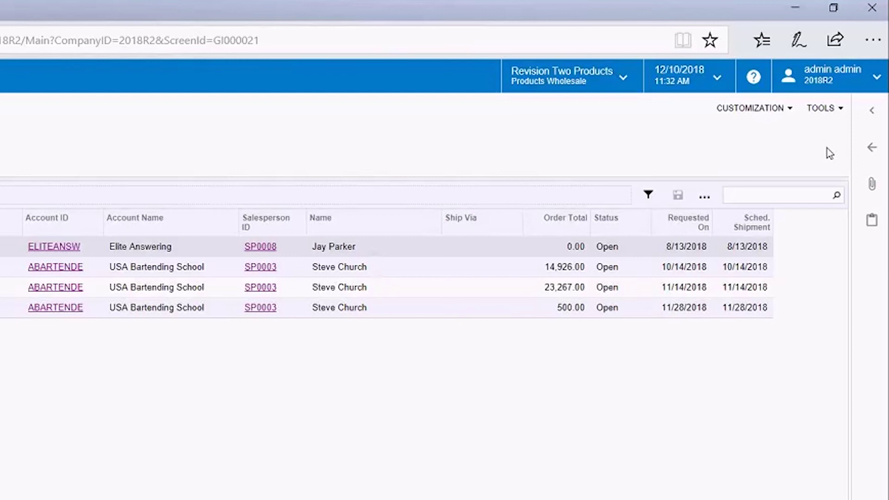
click(871, 148)
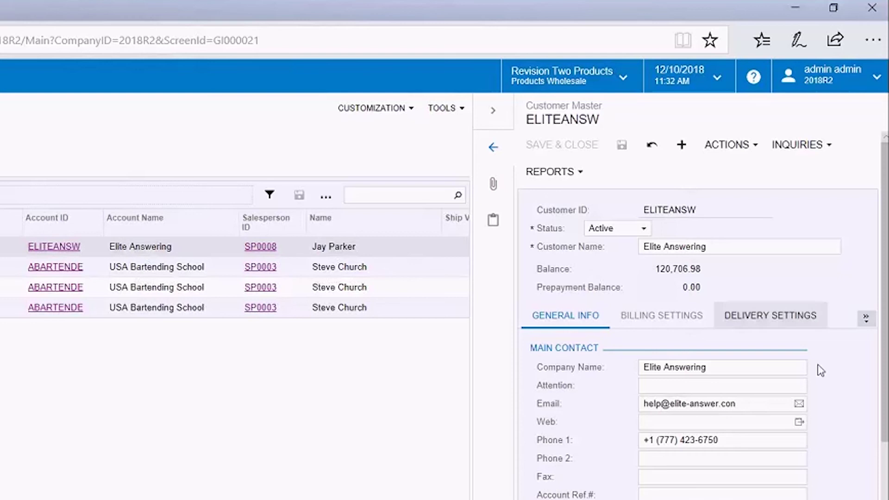
click(866, 318)
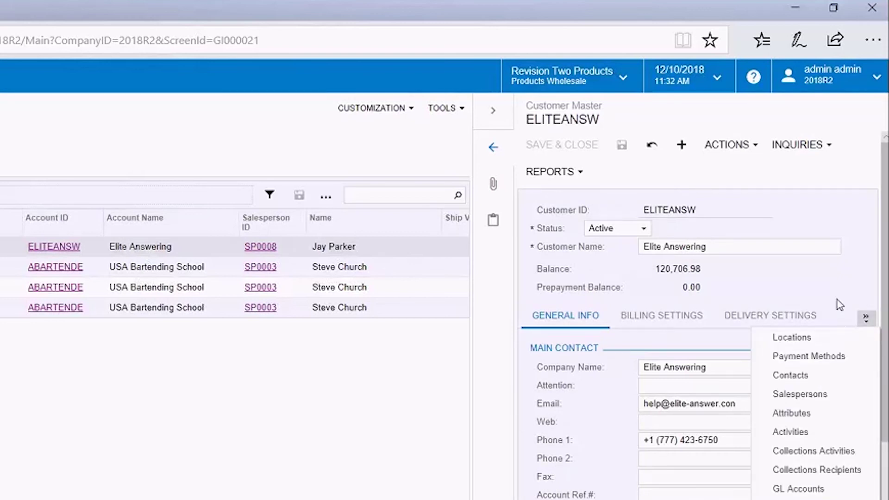
click(838, 299)
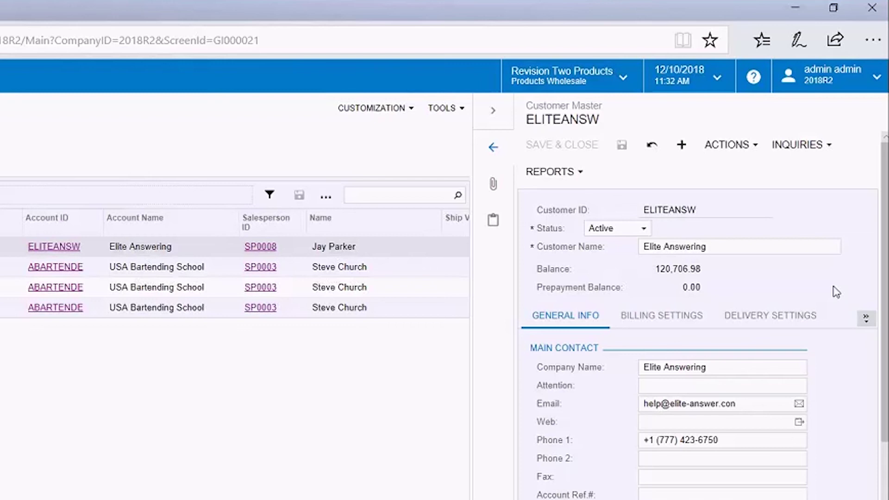
Step: Switch the side panel to DB Cases and show USA Bartending School's 11 cases
click(493, 195)
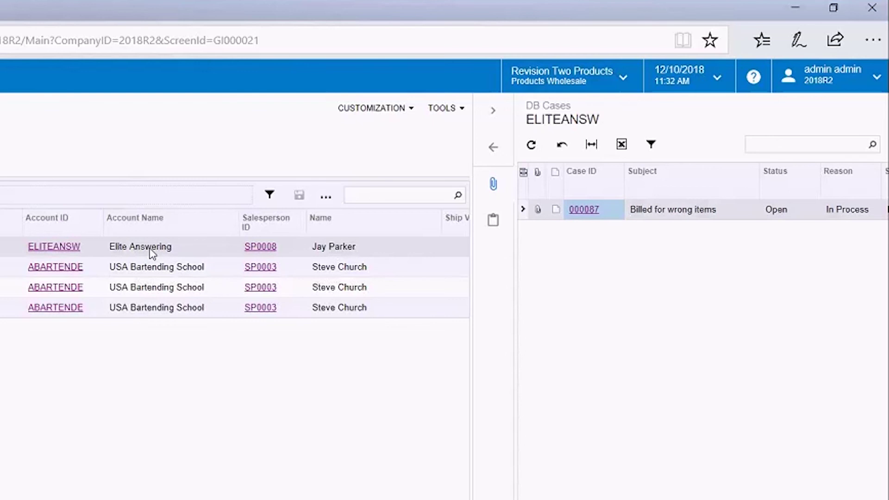
click(180, 273)
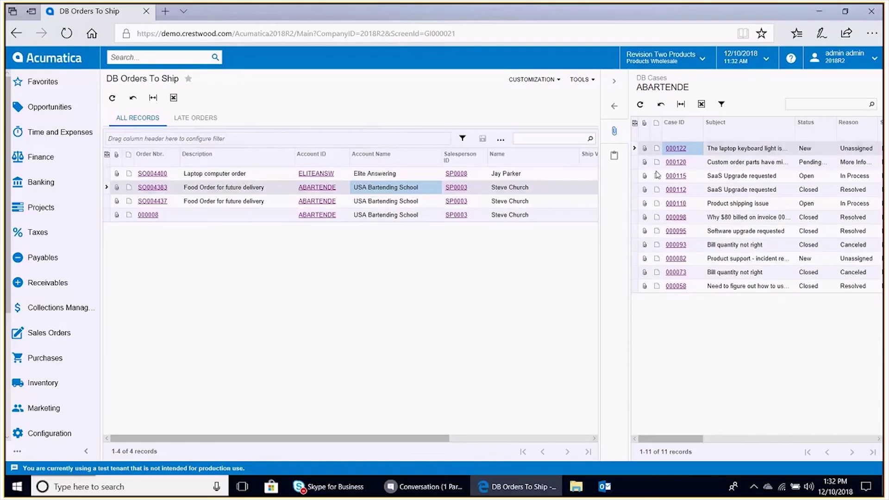
Step: Collapse the DB Cases side panel to show the full-width orders list
click(618, 81)
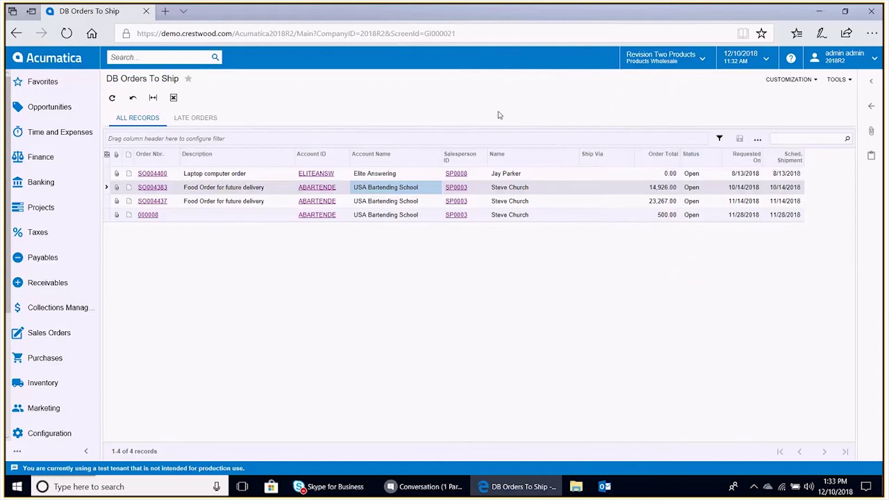